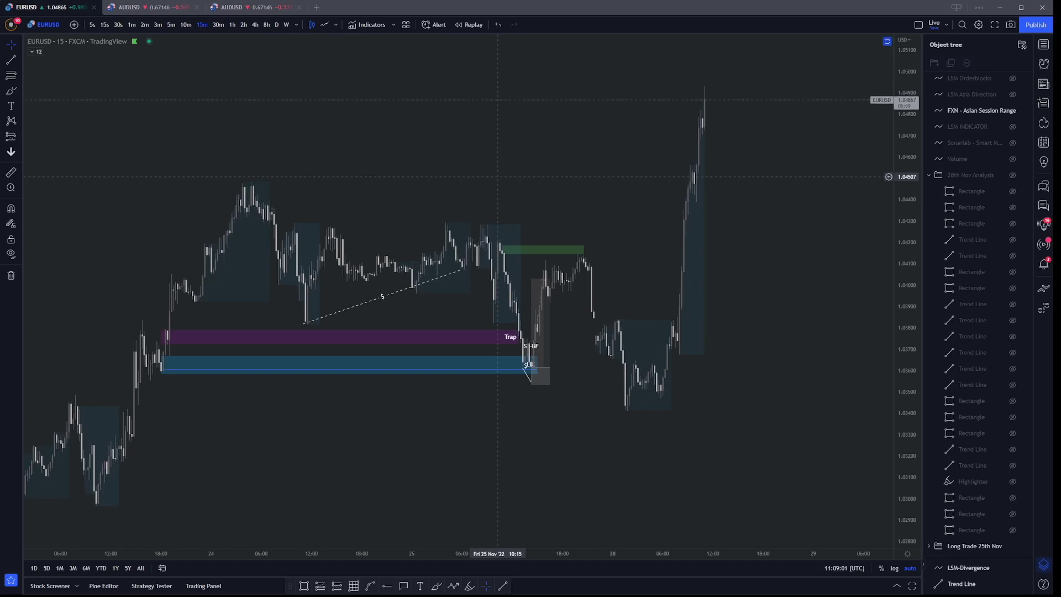
Step: Zoom and pan the 15-minute EURUSD chart to the 25 Nov Trap and blue zones
scroll(507, 175, up, 5)
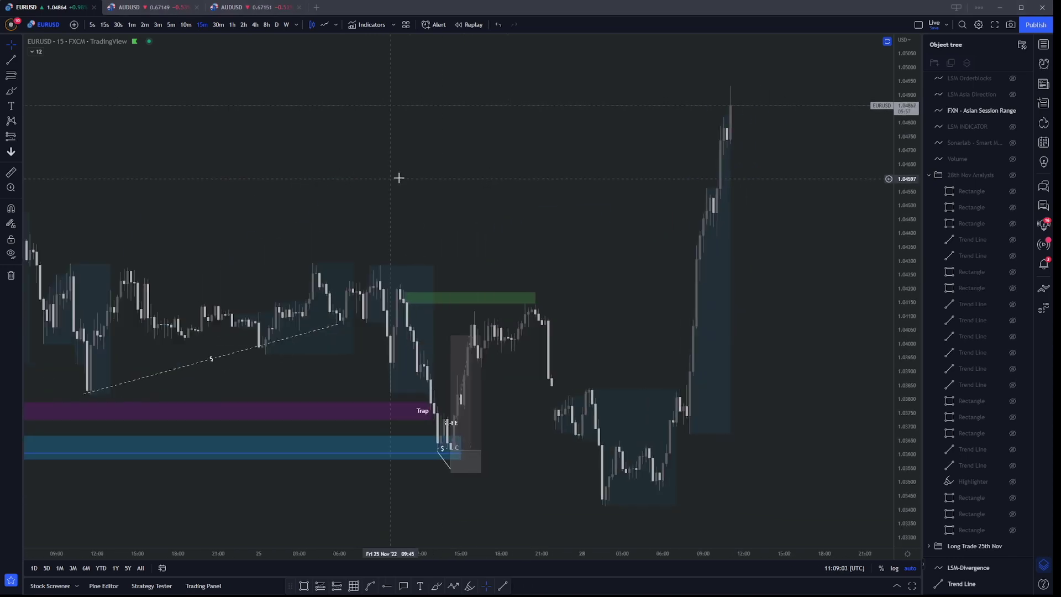
drag(453, 174, 566, 164)
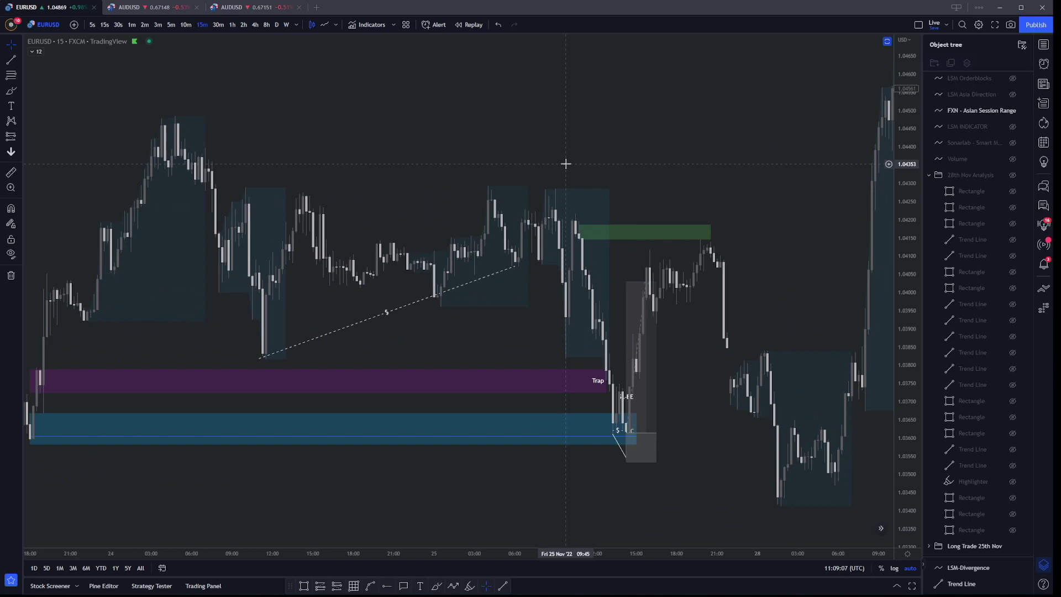
scroll(565, 164, down, 3)
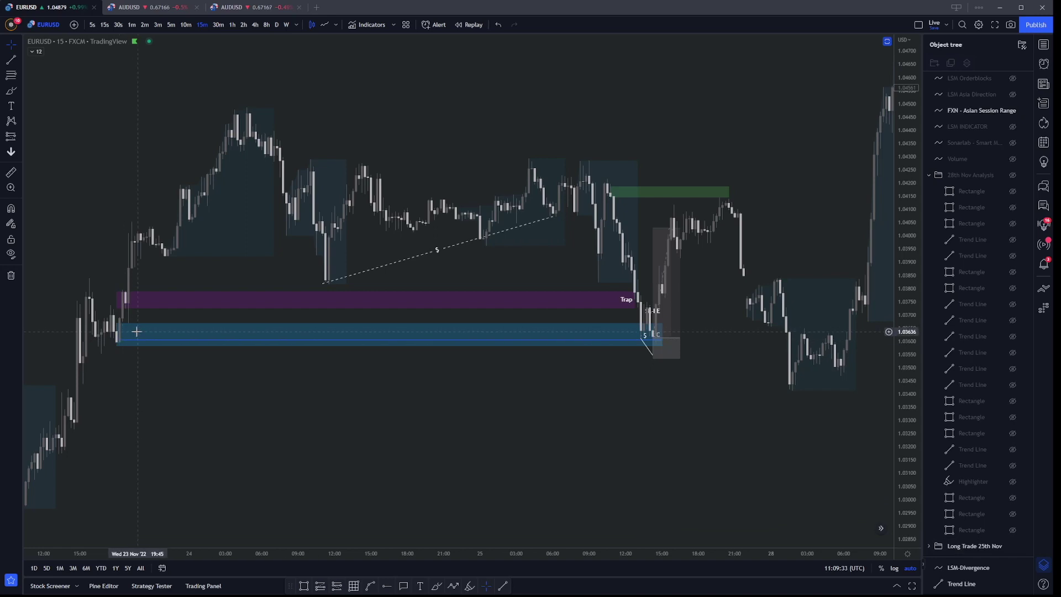
Step: Switch to 1-minute candles, zoom in and inspect the purple Trap zone
click(133, 25)
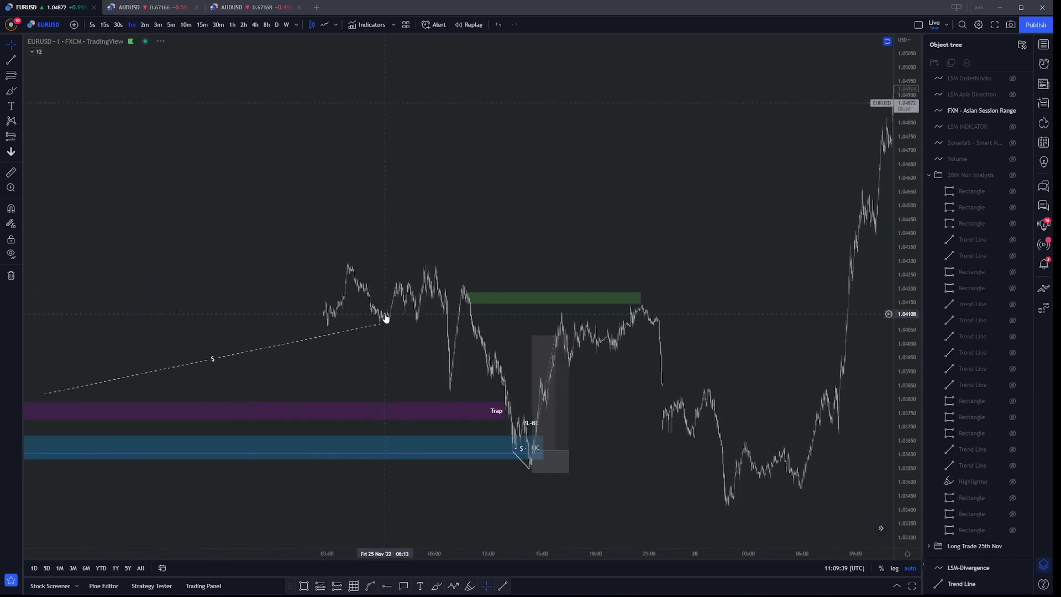
scroll(312, 208, up, 5)
scroll(589, 197, up, 5)
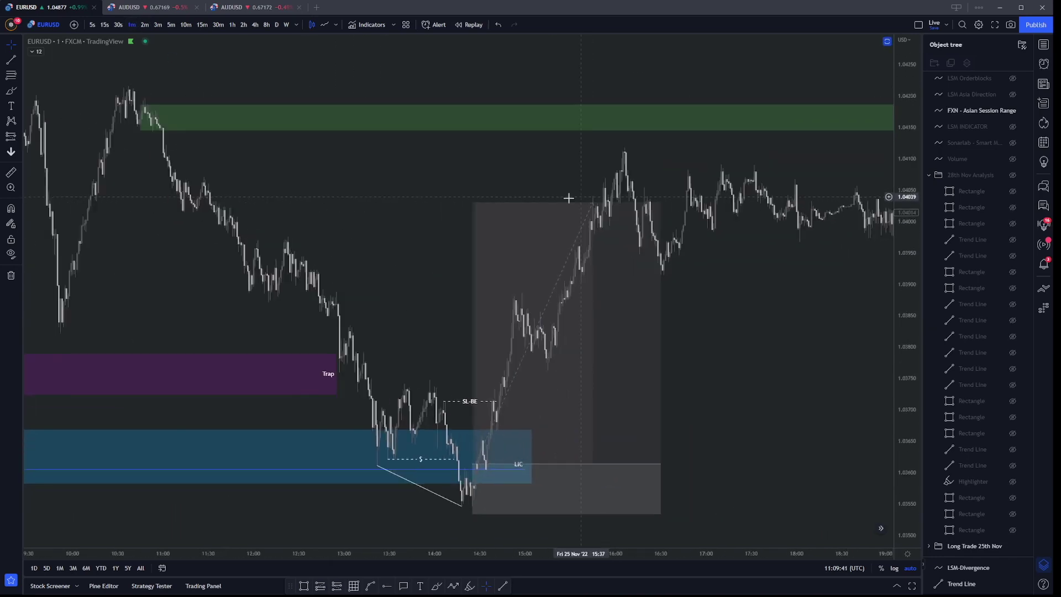
drag(409, 188, 498, 188)
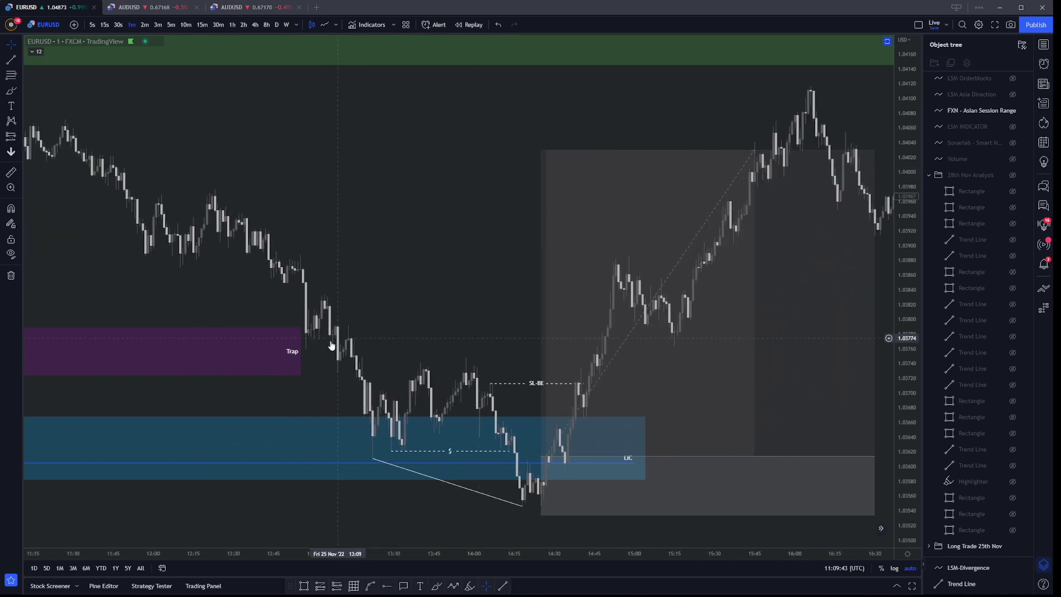
click(307, 349)
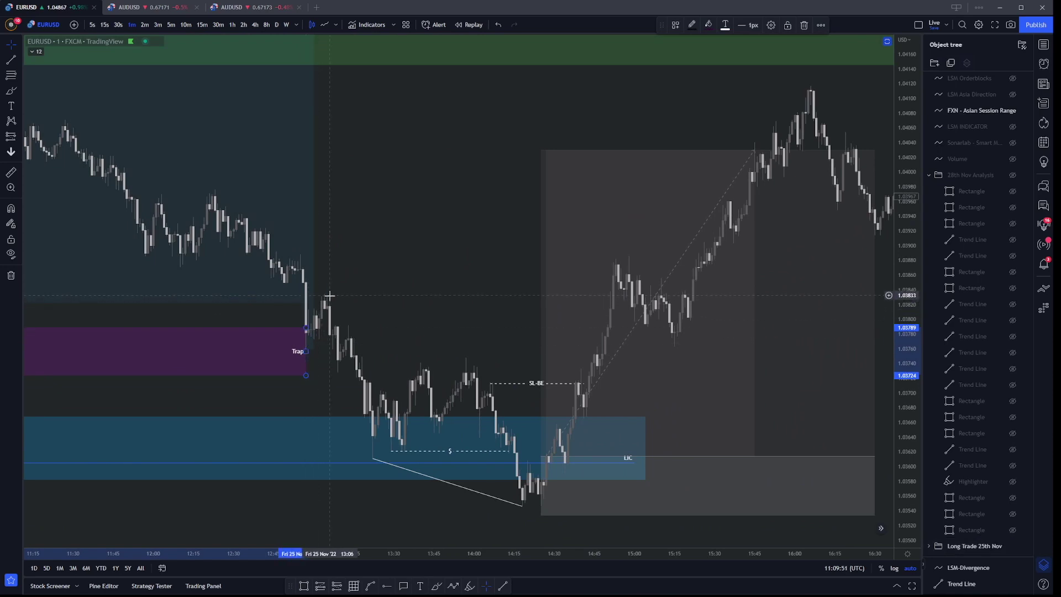
click(324, 303)
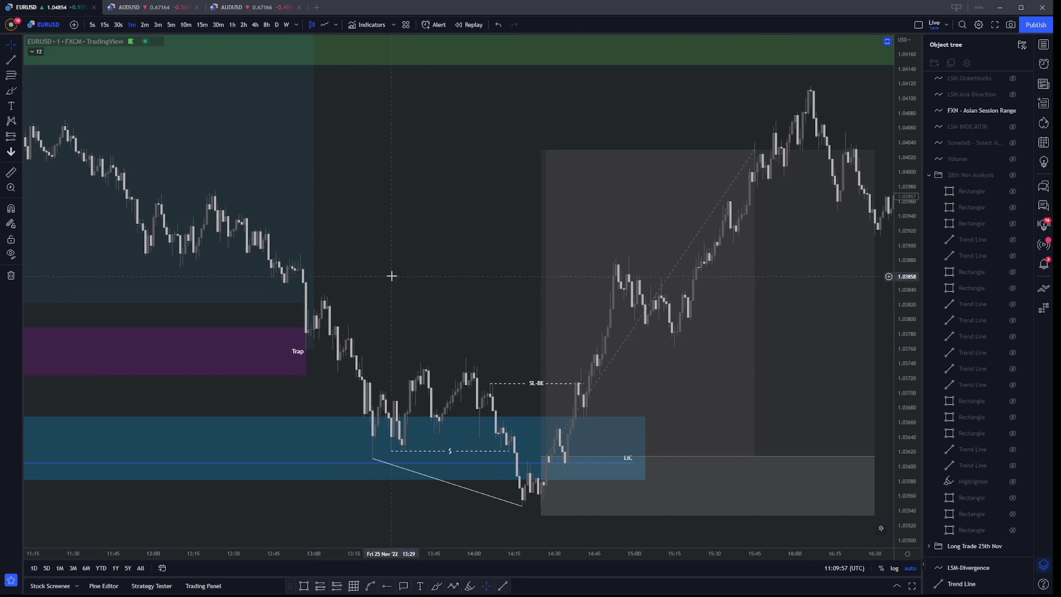
Step: Frame the trade between 12:40 and 15:50 and inspect the blue zone rectangle
scroll(205, 243, up, 3)
drag(206, 243, 397, 187)
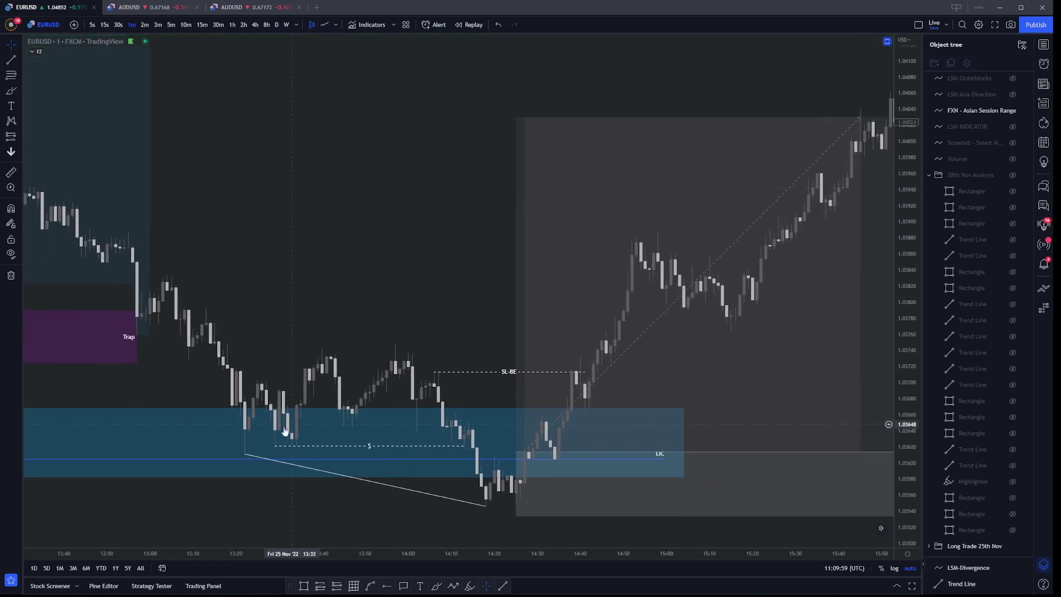
click(184, 407)
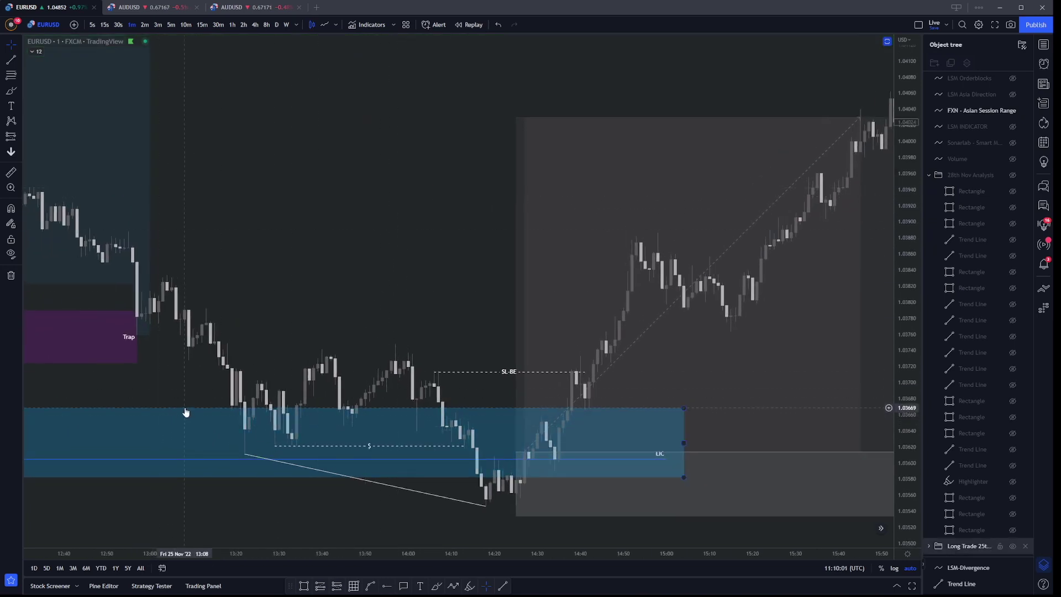
click(191, 402)
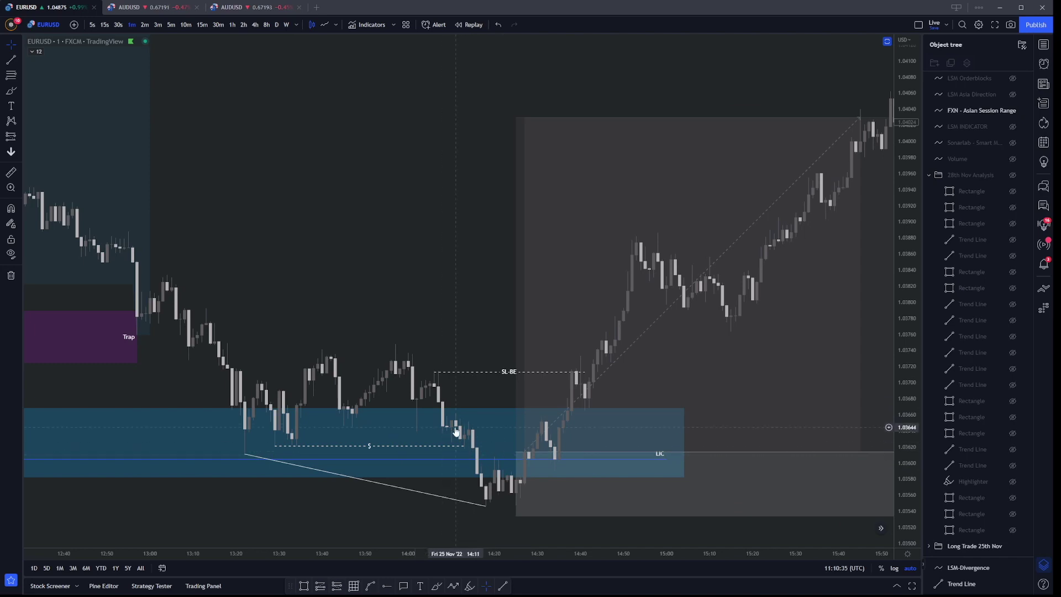
Step: Maximize the price pane and zoom onto the entry candles around the SL-BE line near 14:17
click(371, 486)
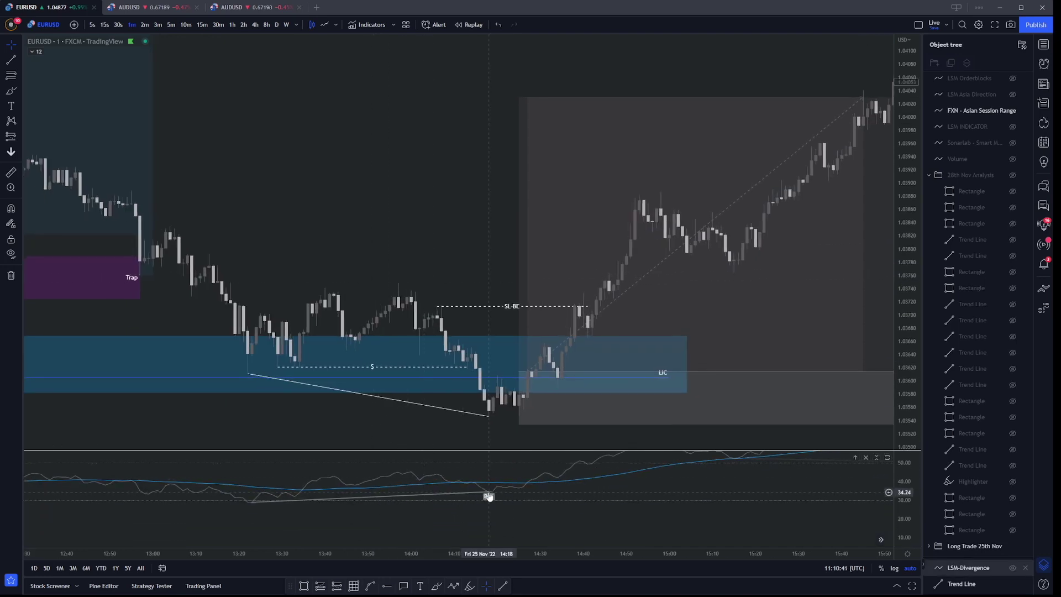
double_click(342, 266)
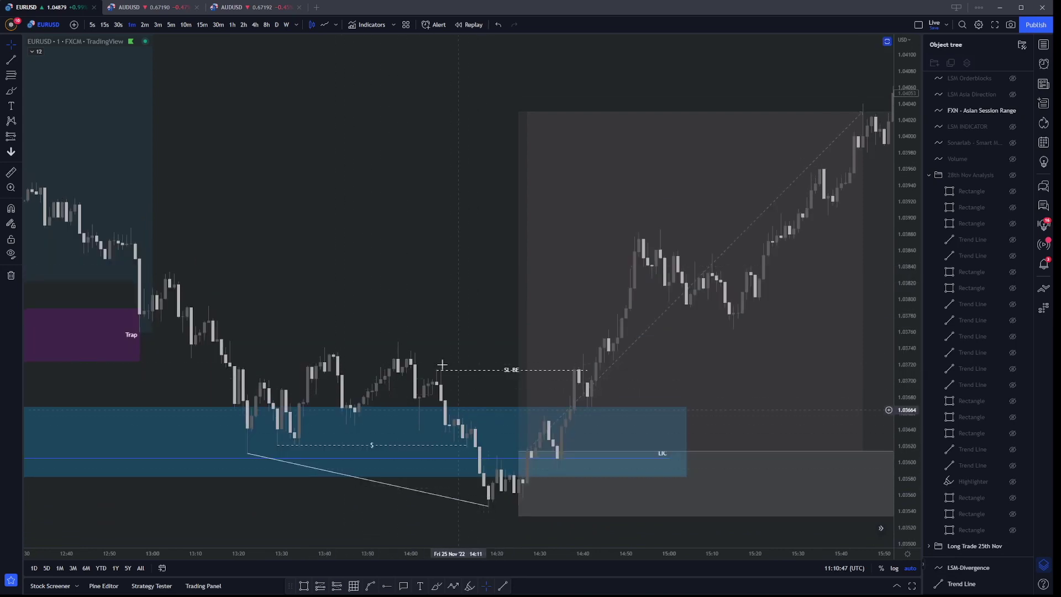
scroll(378, 278, up, 3)
drag(252, 250, 466, 209)
scroll(466, 208, up, 4)
drag(281, 193, 481, 135)
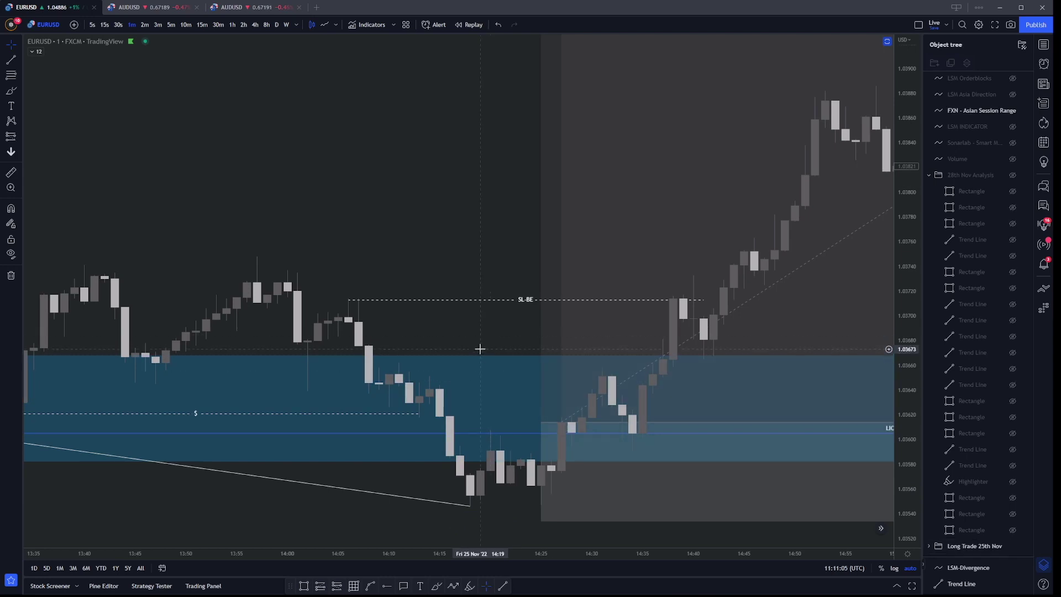
Step: Zoom and pan from the entry bars across to the later rally candles
scroll(467, 343, up, 2)
drag(312, 306, 473, 255)
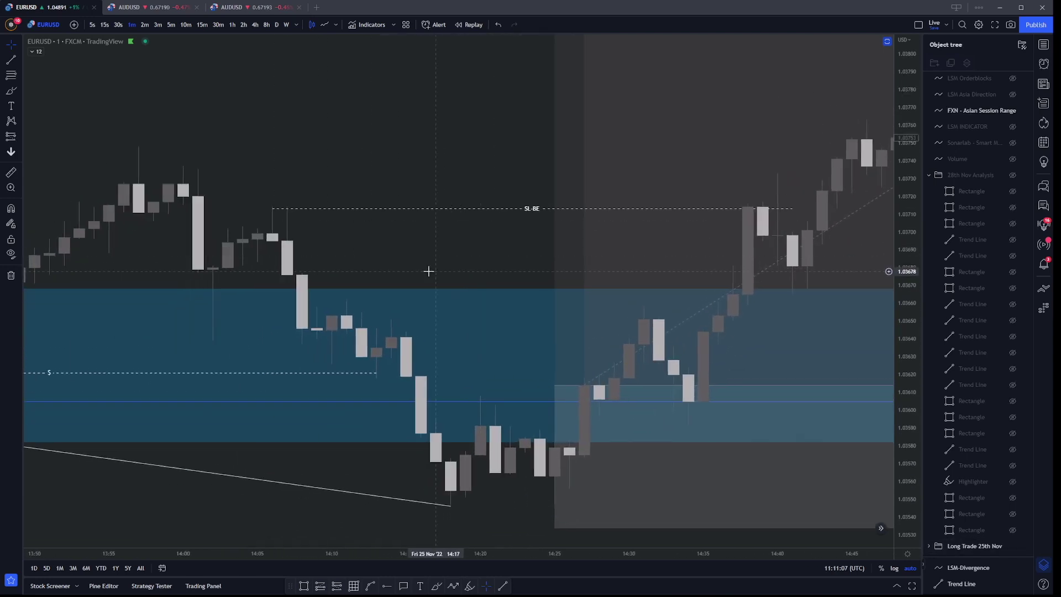
scroll(398, 265, up, 2)
drag(377, 261, 407, 239)
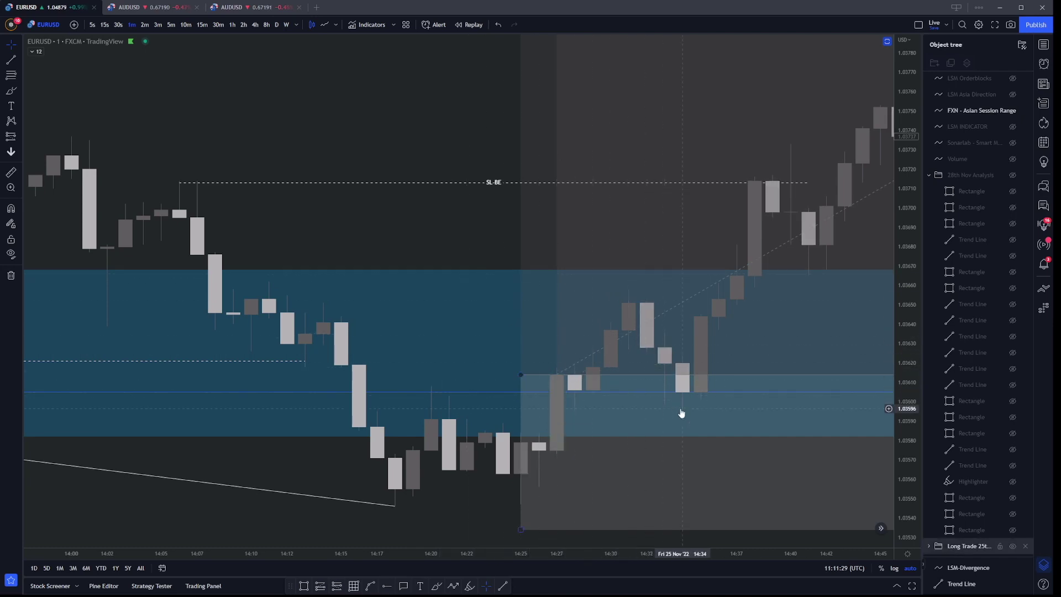
scroll(407, 254, down, 5)
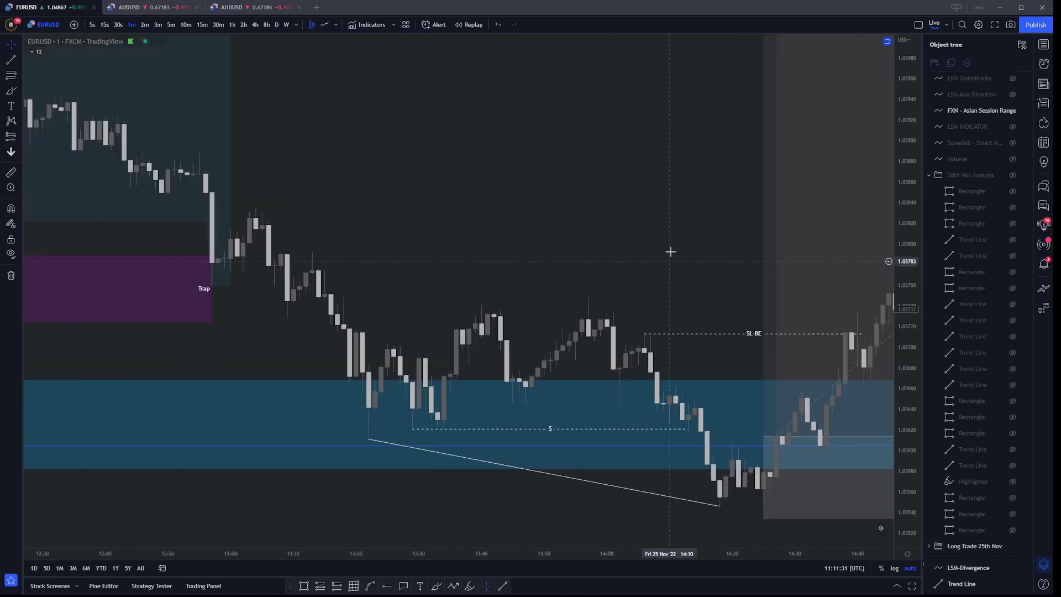
drag(671, 244, 349, 166)
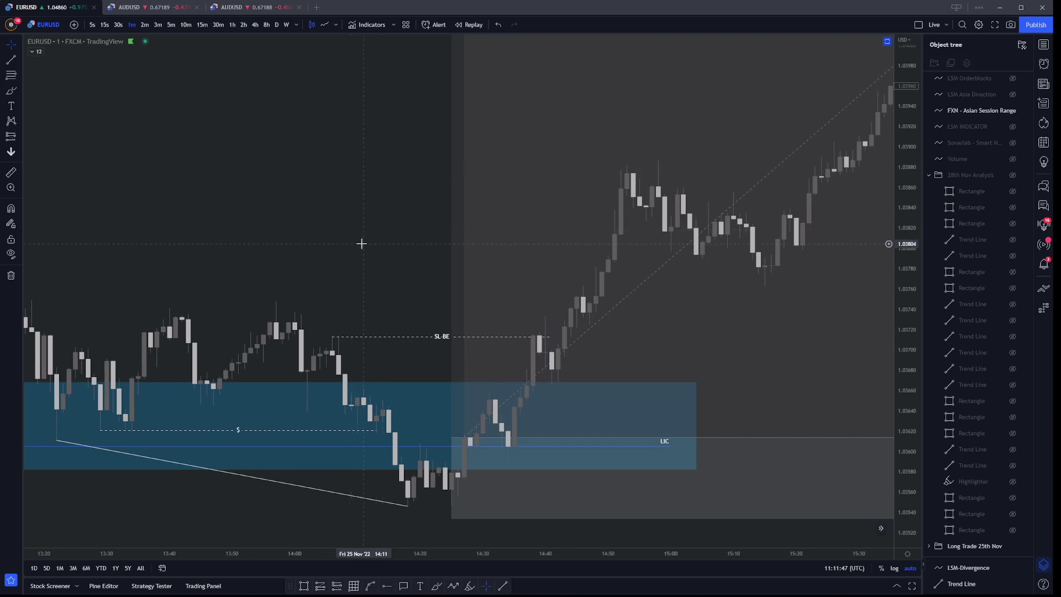
scroll(360, 177, down, 3)
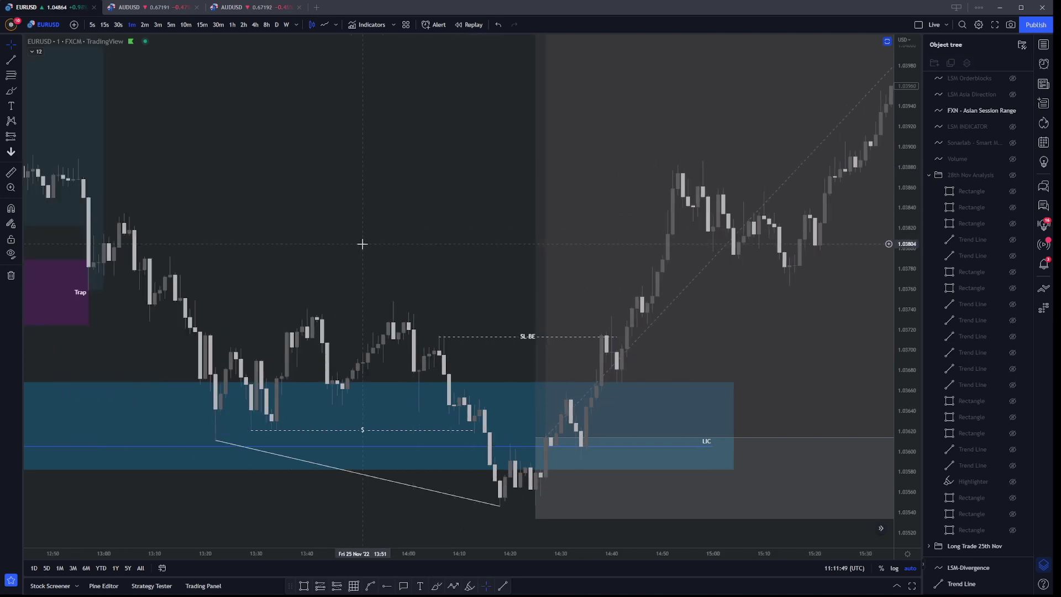
drag(428, 251, 314, 199)
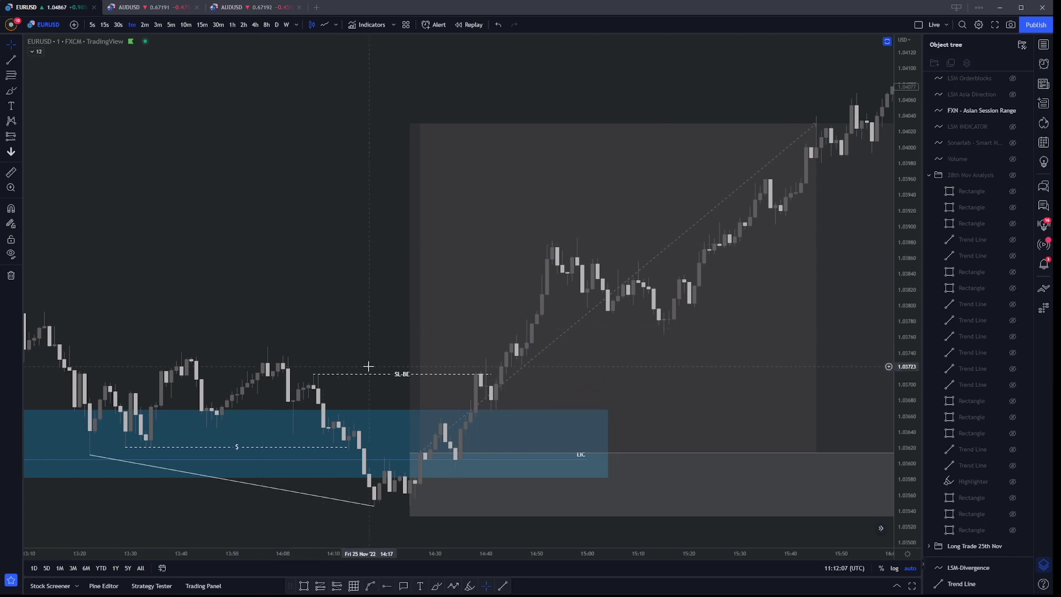
Step: Check the long trade's target, stop and P&L, then pan up toward the green zone
click(422, 412)
click(351, 216)
scroll(324, 194, down, 10)
drag(575, 208, 314, 212)
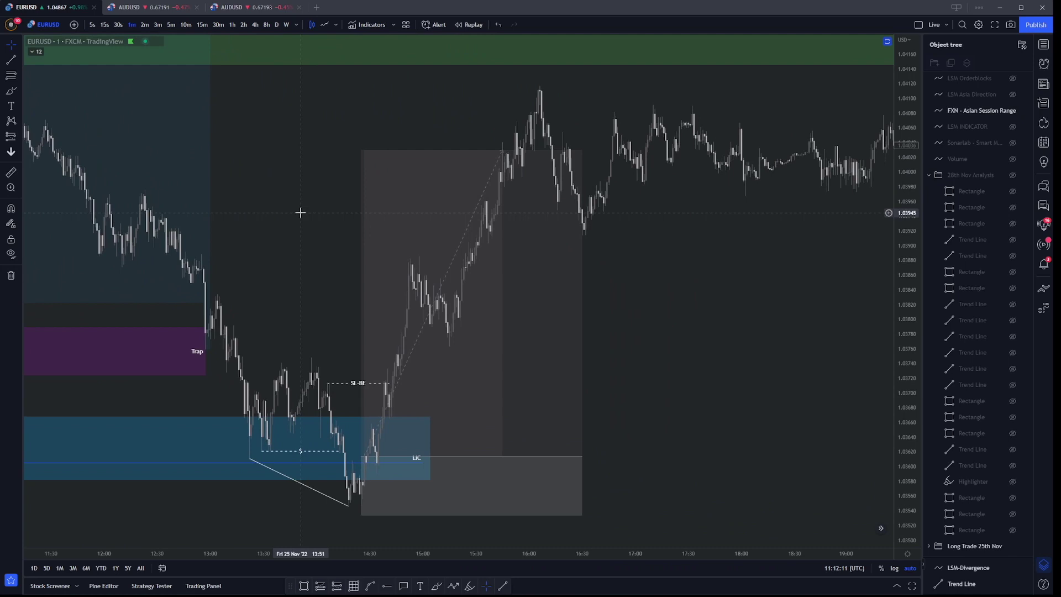
scroll(802, 248, down, 2)
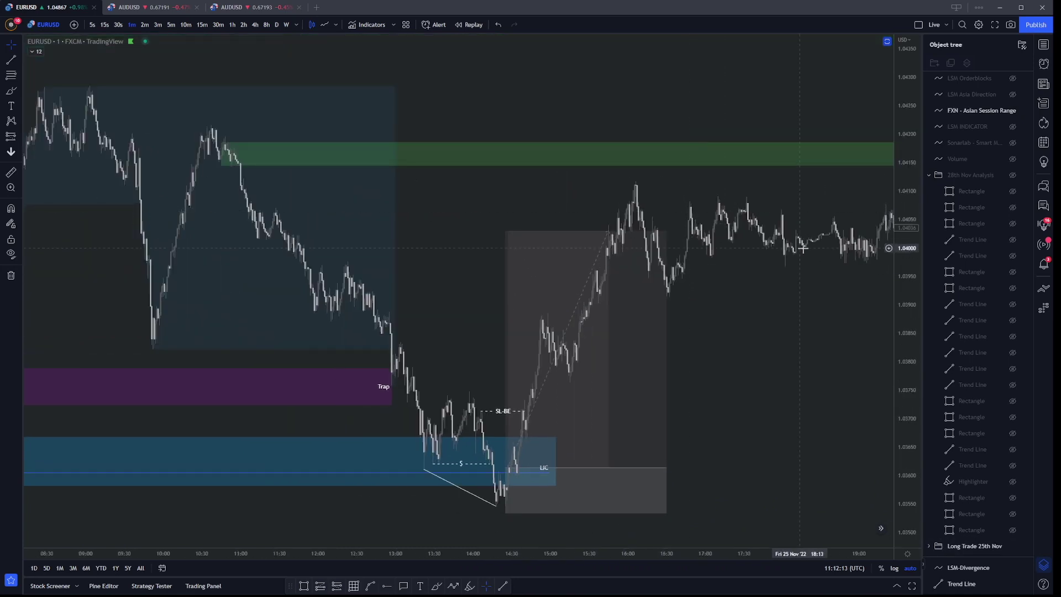
drag(802, 249, 717, 250)
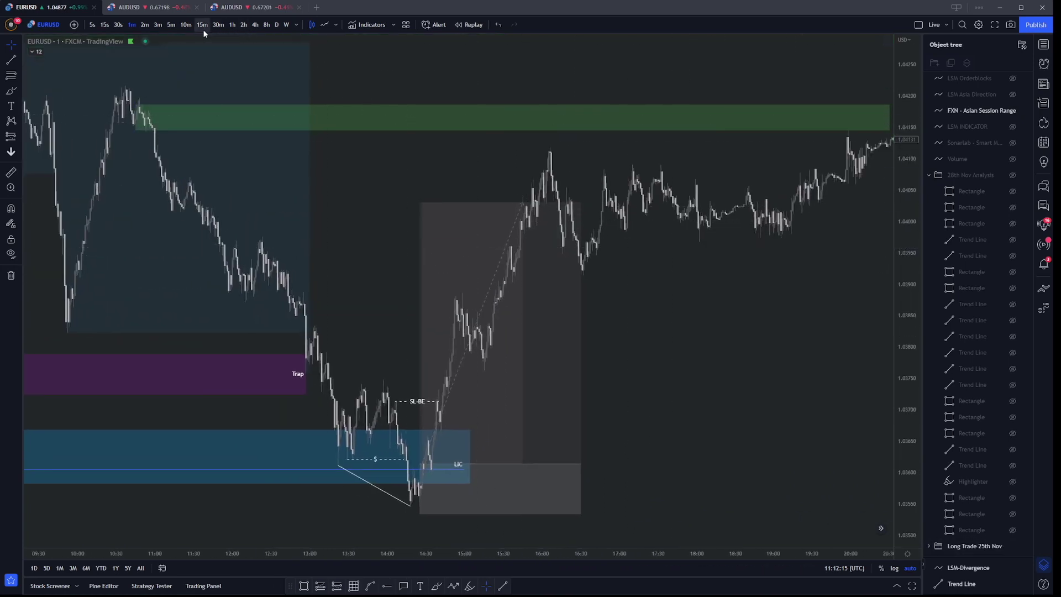
Step: Switch to 5-minute candles and bring the 25 Nov session boxes into view
click(171, 25)
drag(727, 142, 384, 144)
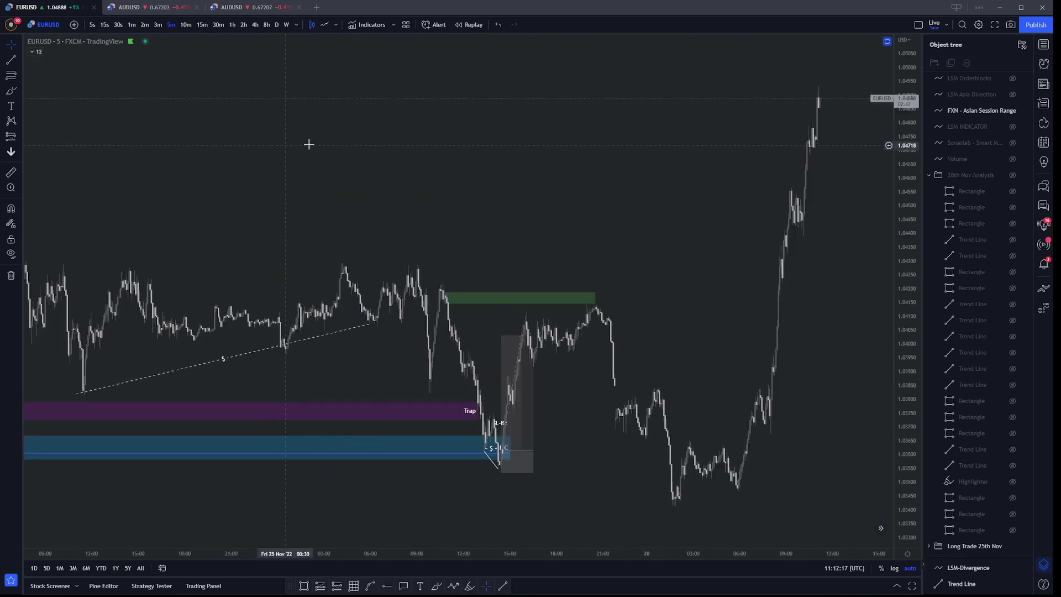
scroll(473, 171, up, 2)
drag(473, 171, 745, 160)
scroll(667, 106, up, 1)
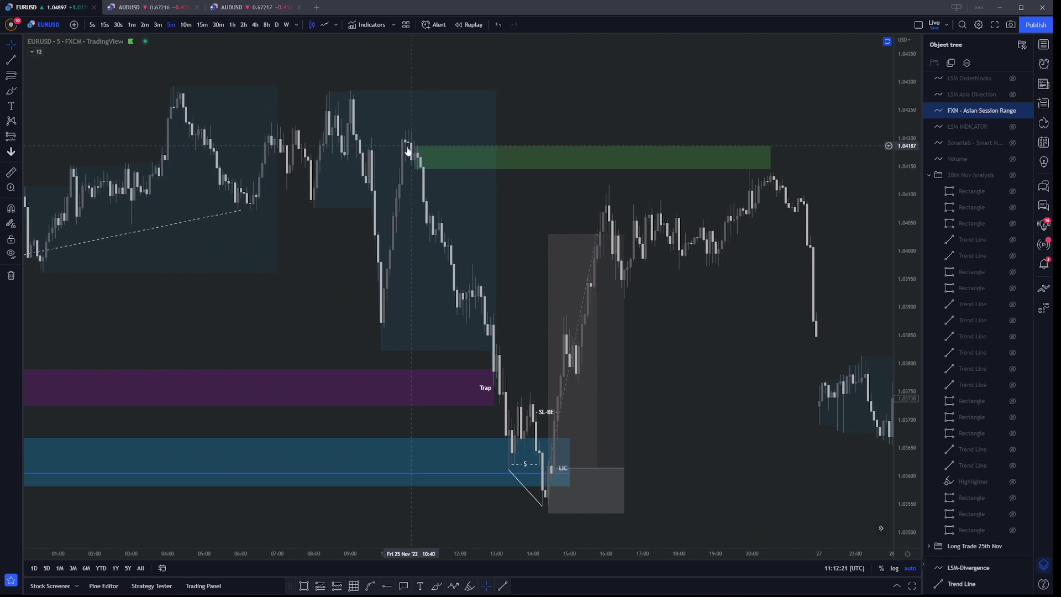
Step: Inspect the green target zone and extend the long-position box further right
click(423, 158)
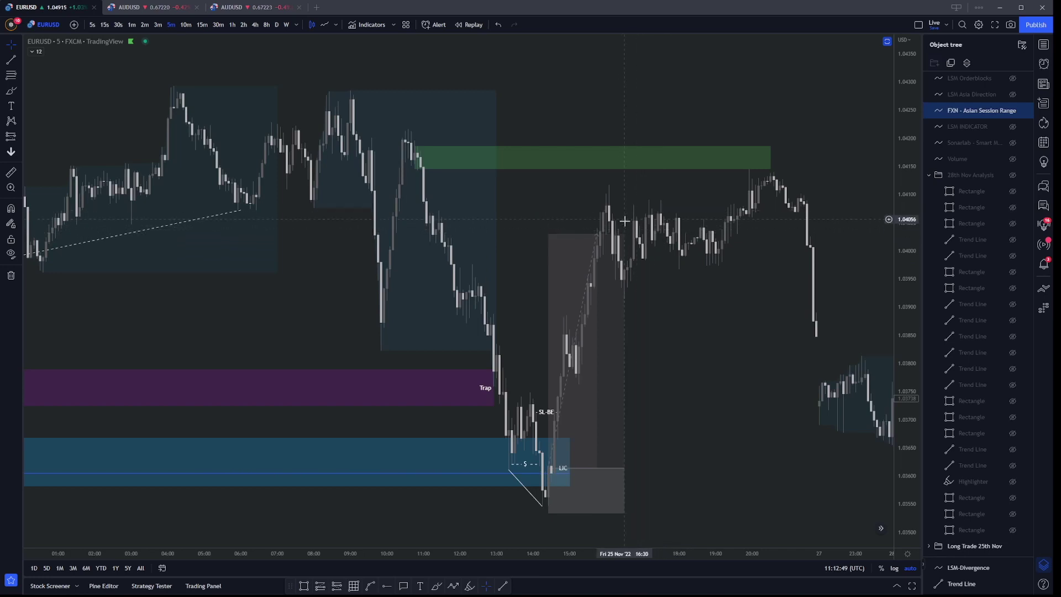
drag(625, 469, 673, 434)
click(673, 435)
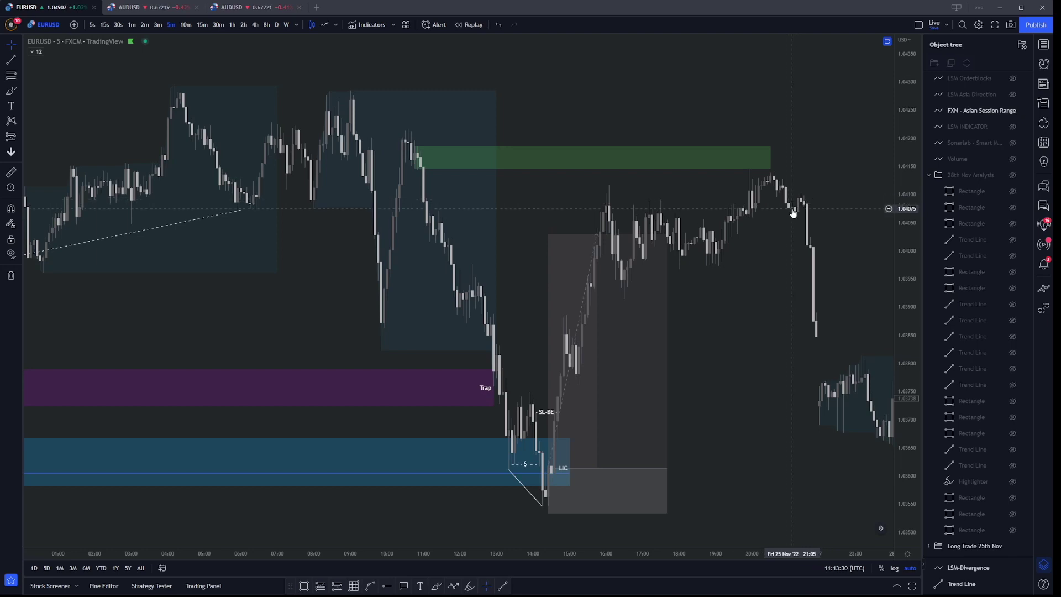
Step: Measure the rise from the entry price to the high below the green zone, then pan toward 28 Nov
click(663, 291)
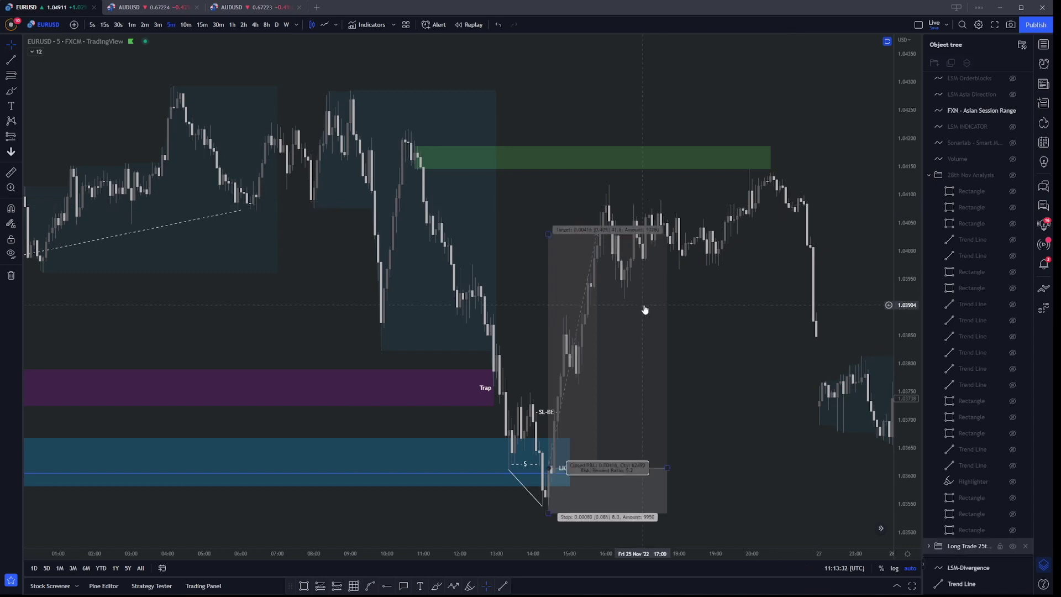
click(783, 281)
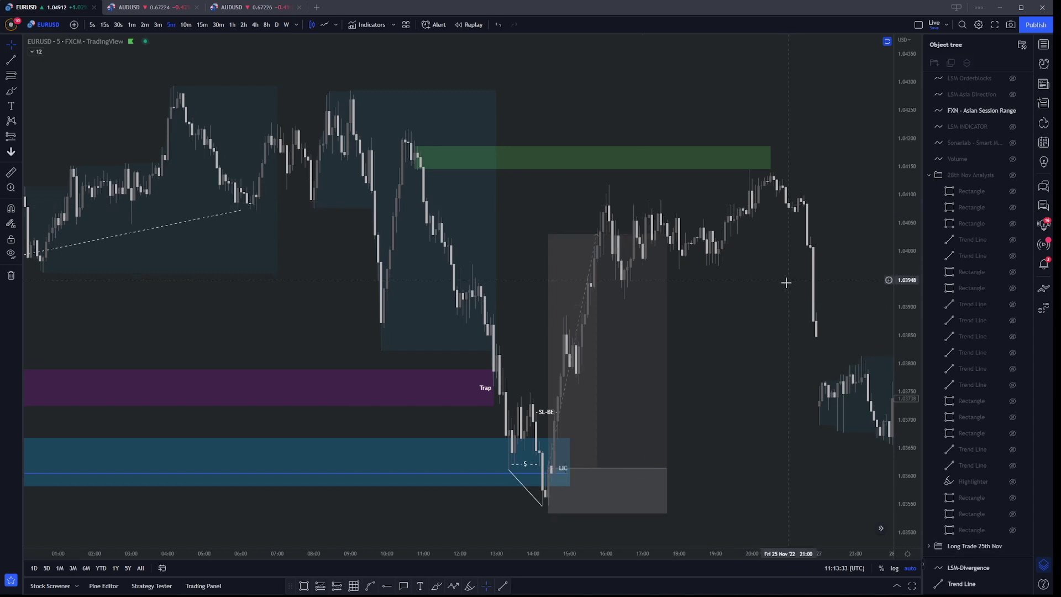
shift+click(756, 467)
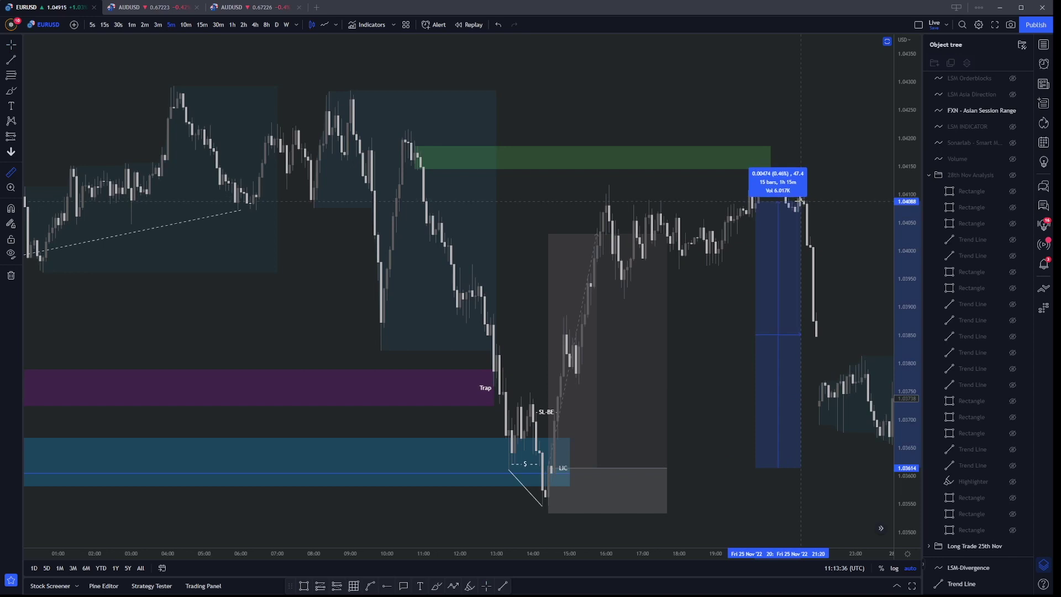
click(800, 200)
click(835, 185)
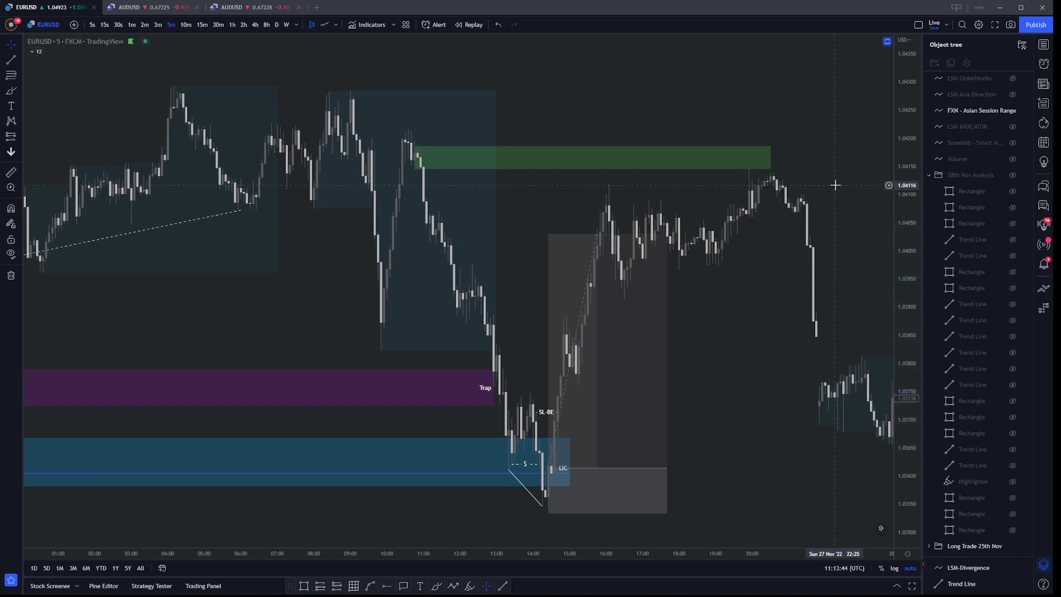
drag(801, 209, 701, 175)
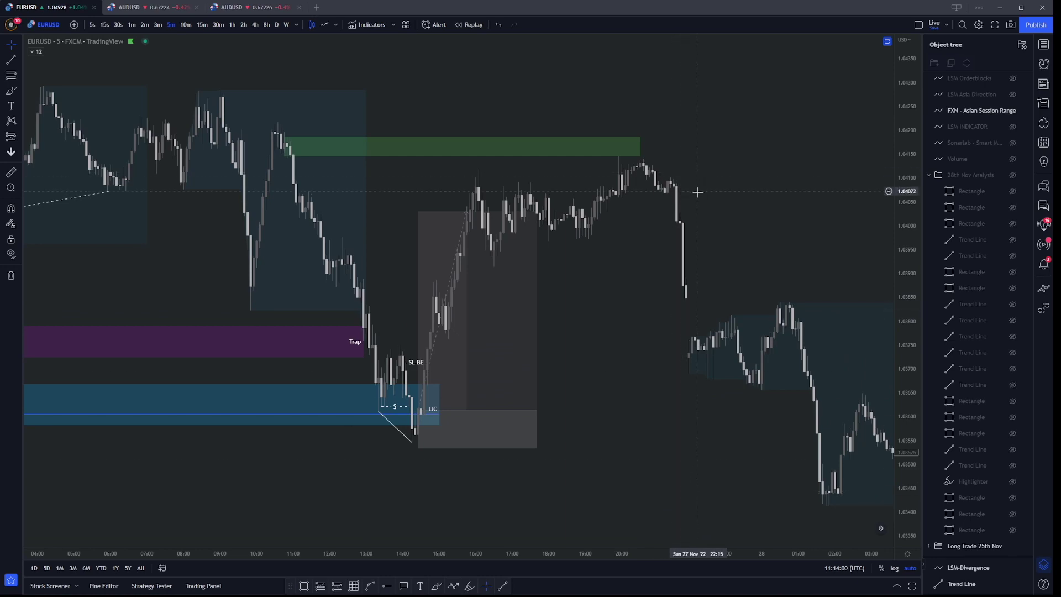
Step: Zoom in and center the weekend gap and the Monday range near 1.0375
scroll(698, 190, up, 3)
drag(656, 201, 670, 192)
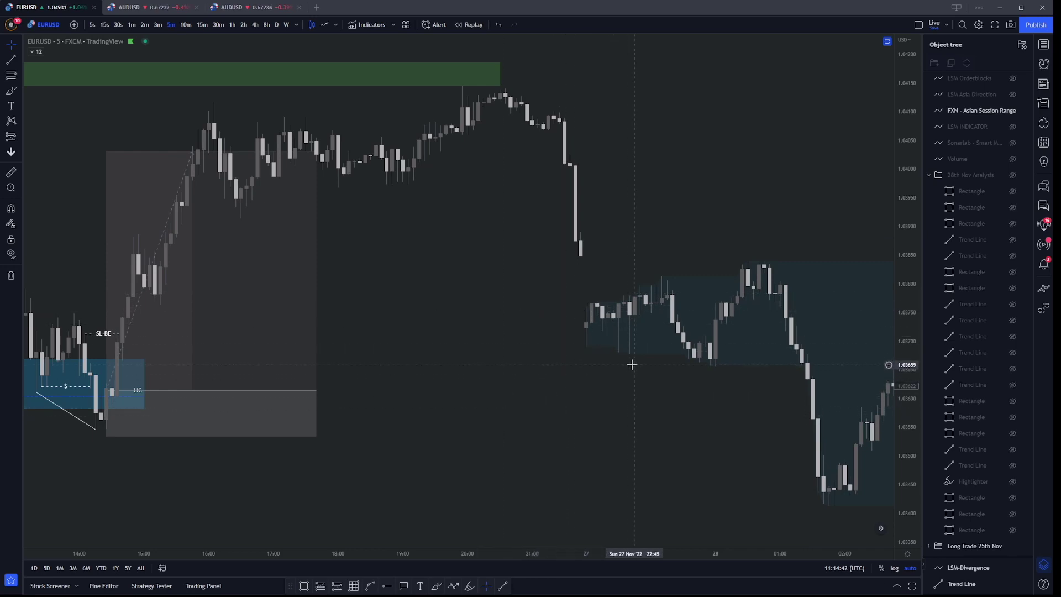
Step: Frame the trade with Monday's drop and show the long trade's target, stop and closed P&L
drag(660, 366, 514, 357)
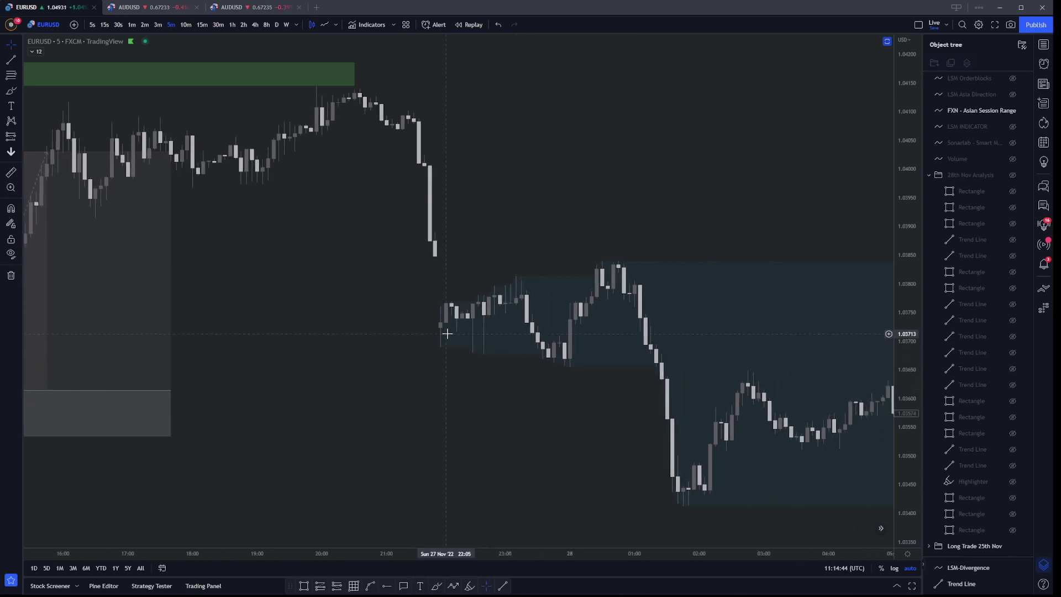
drag(296, 386, 367, 374)
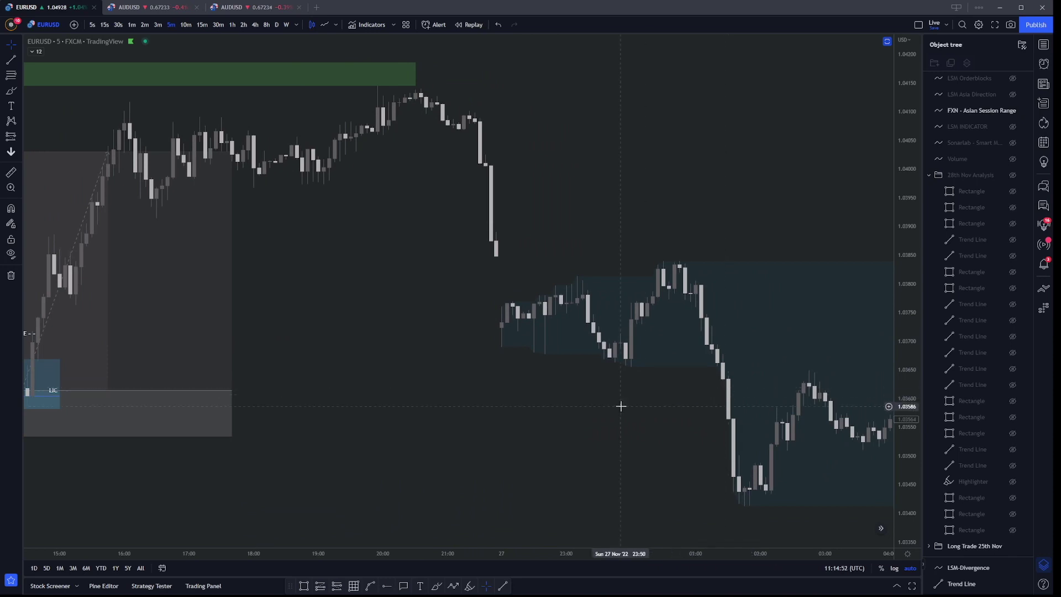
scroll(620, 405, down, 5)
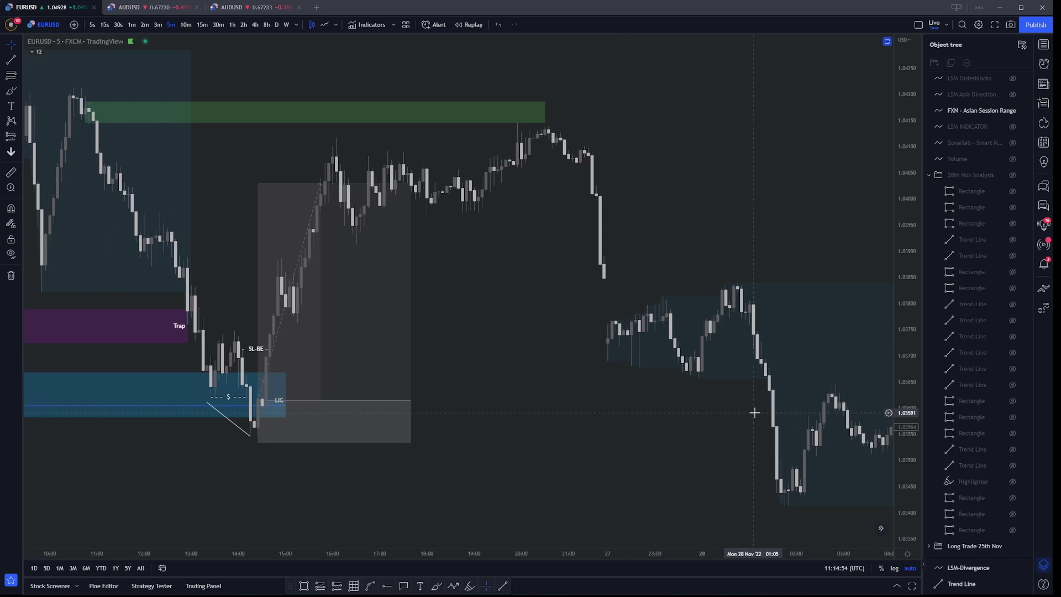
click(339, 291)
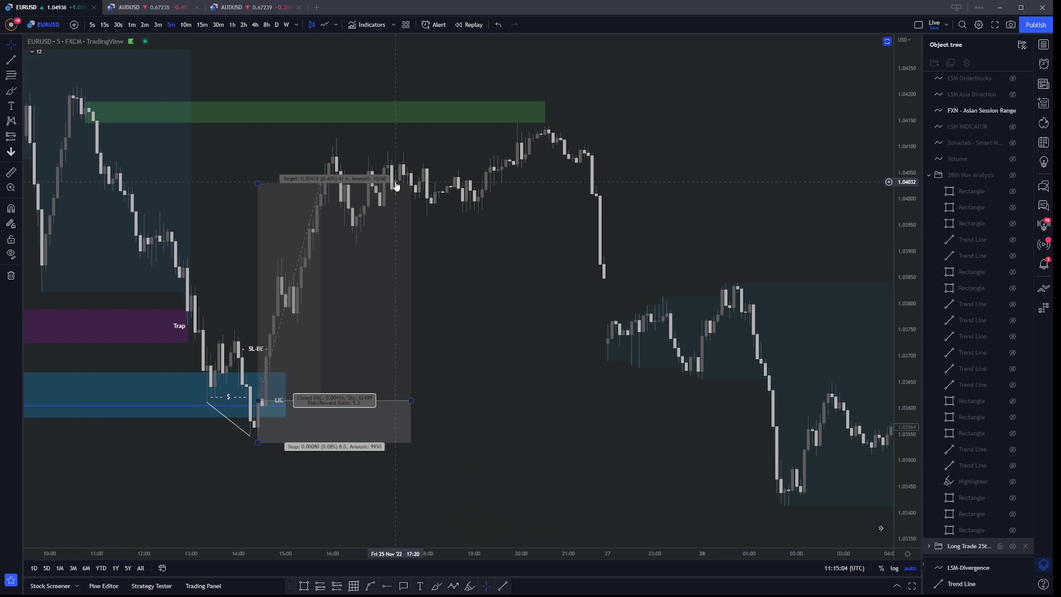
Step: Deselect the long position to hide its figures and zoom out over the trade and weekend gap
click(497, 296)
scroll(589, 281, down, 2)
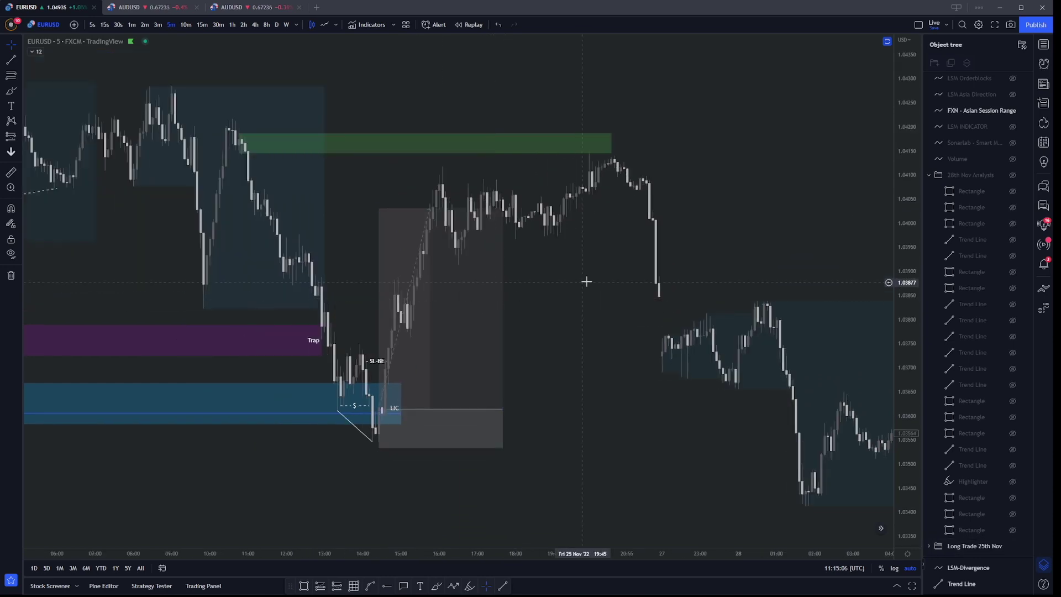